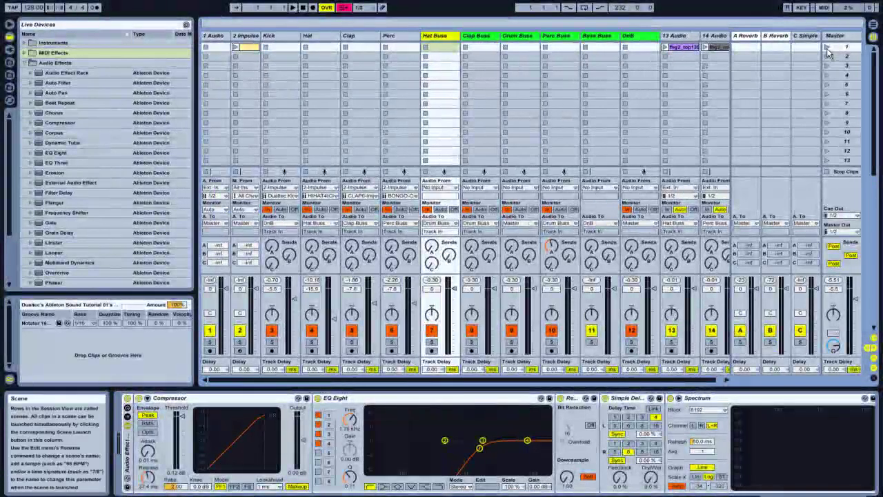
Step: Audition scene 1, then duplicate the Kick track and name the copy 'Trigger'
left_click(826, 48)
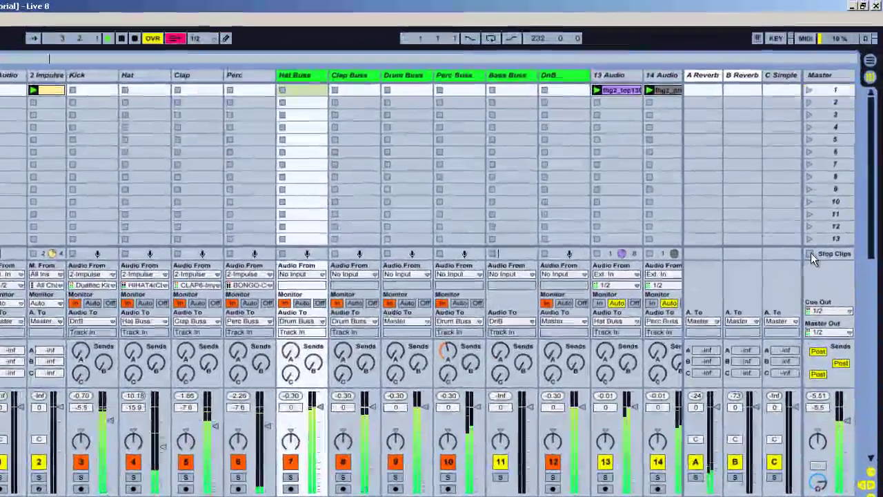
left_click(820, 207)
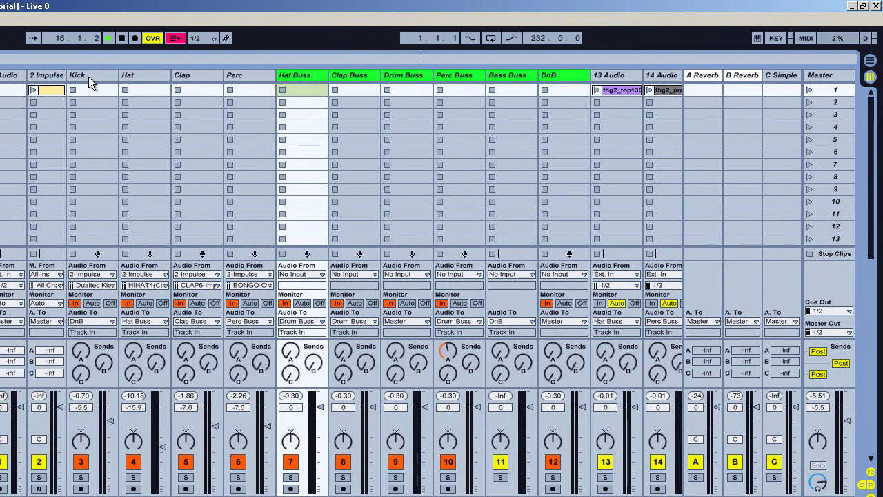
left_click(88, 78)
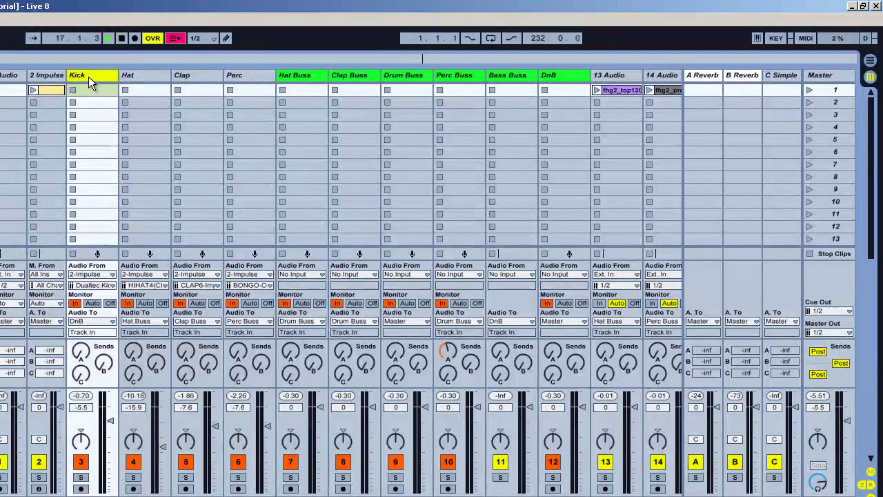
key("ctrl+d")
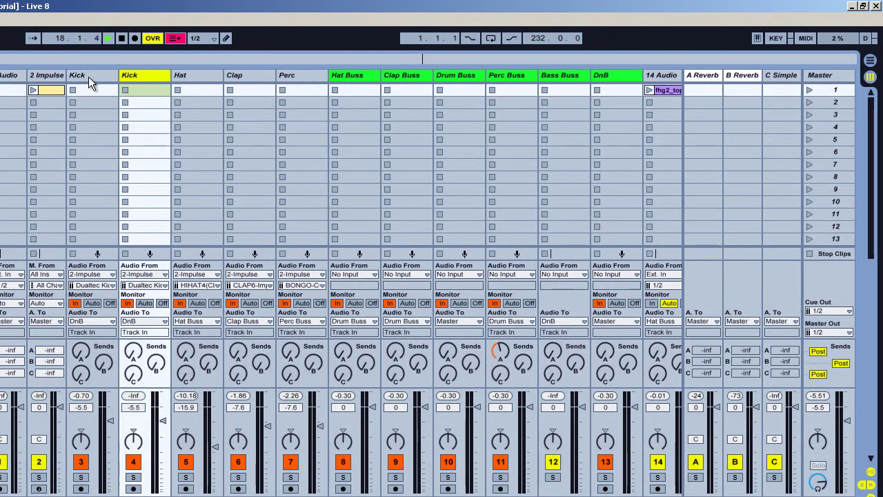
key("ctrl+r")
type("Trigger")
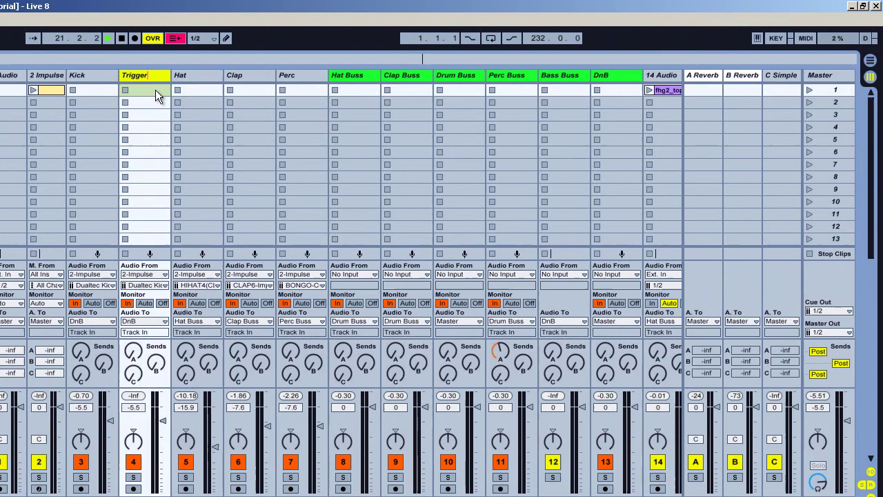
key("Return")
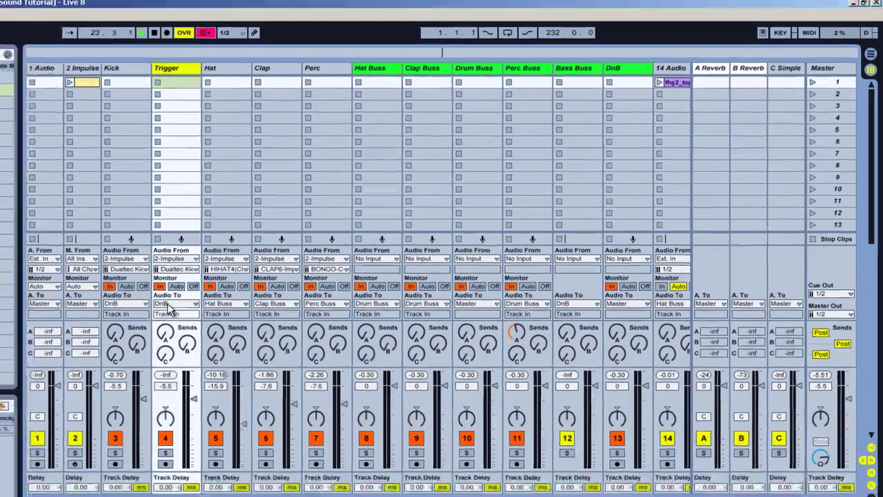
Step: Route the Trigger track's output to Sends Only and narrow its mixer column
left_click(174, 303)
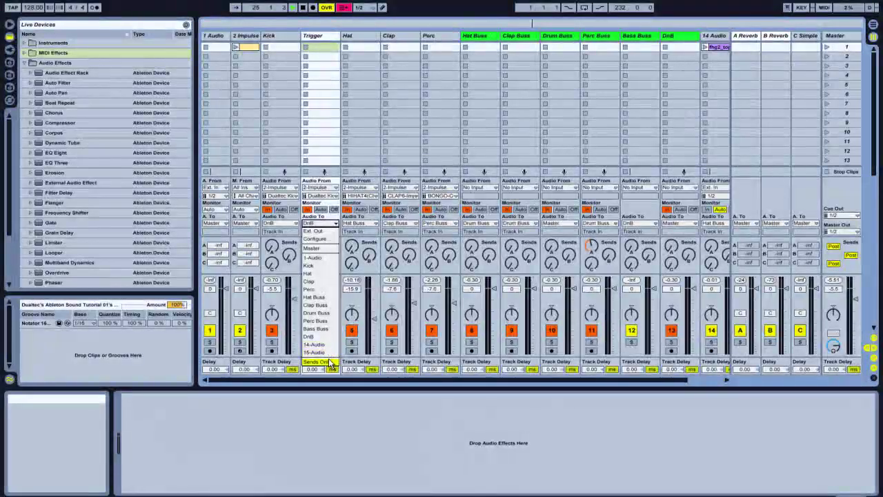
left_click(332, 362)
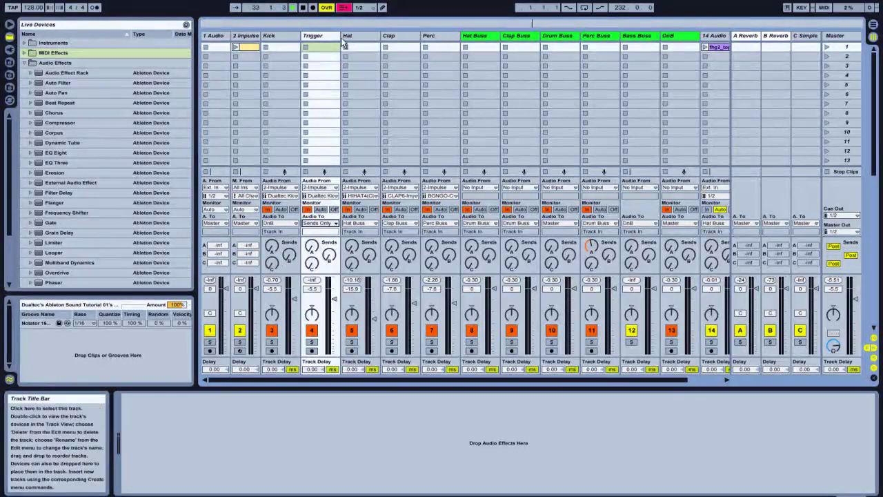
left_click_drag(340, 38, 319, 36)
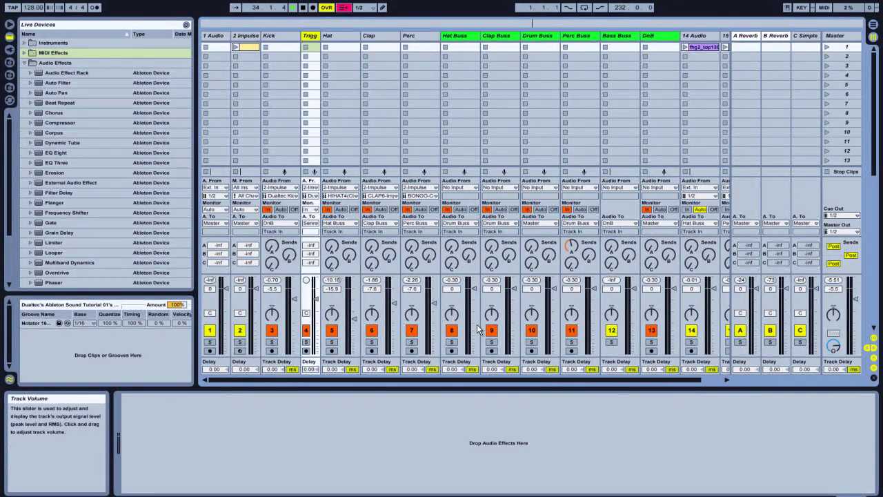
left_click_drag(487, 380, 552, 384)
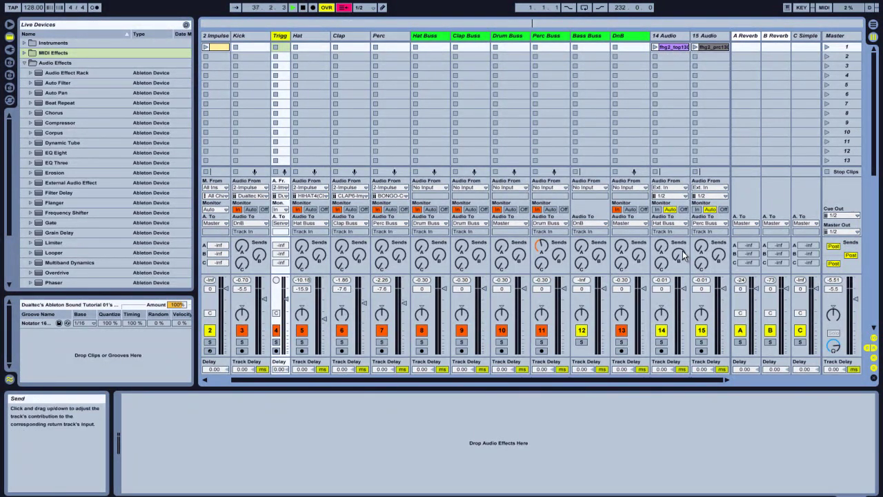
Step: Enable the Hat Buss compressor's sidechain with Trigger as source, then solo track 14
left_click(435, 34)
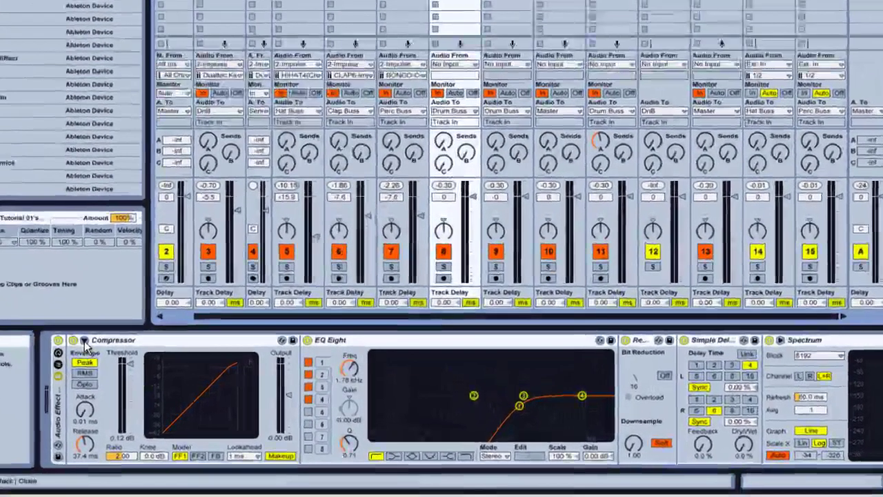
left_click(147, 400)
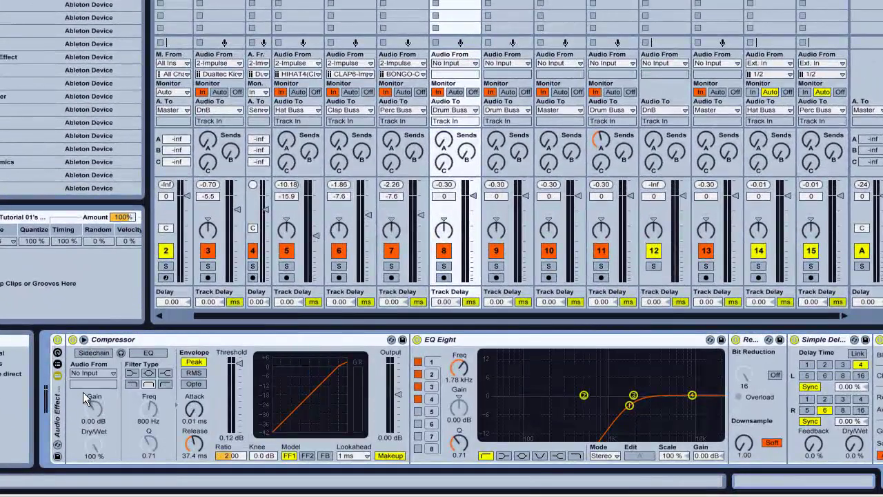
left_click(88, 353)
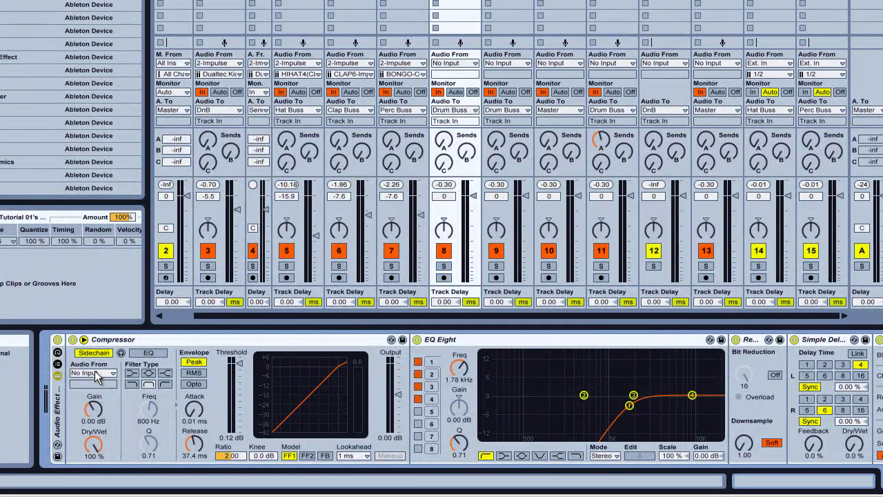
left_click(96, 374)
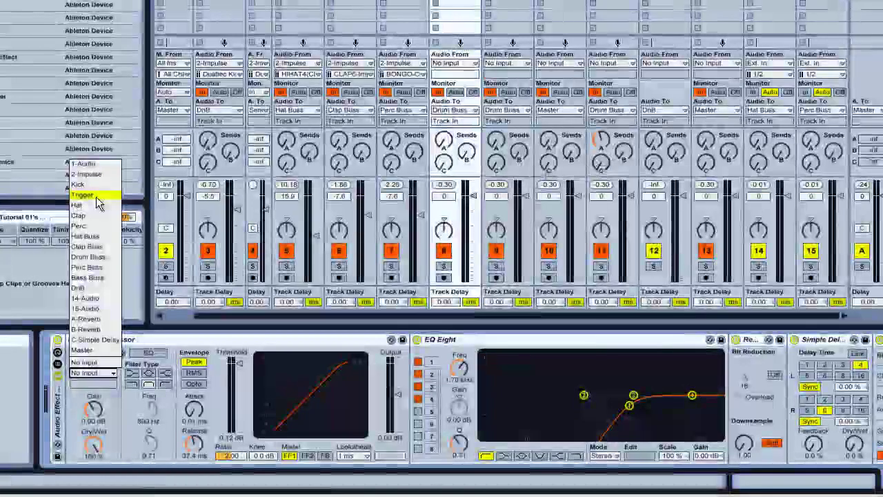
left_click(96, 196)
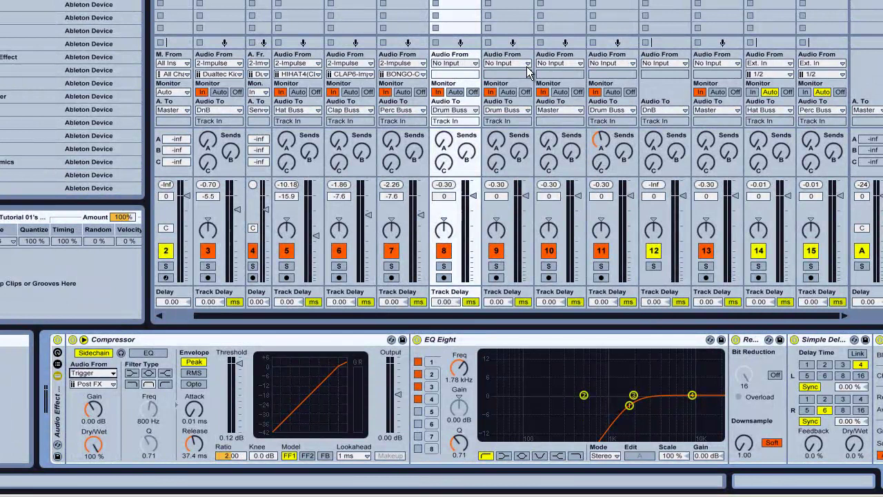
left_click(758, 267)
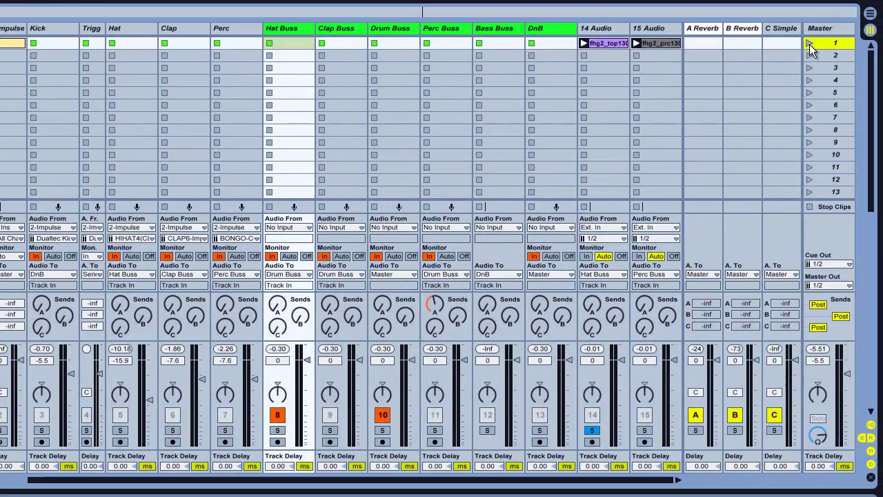
Step: Play scene 1 and drag the Hat Buss compressor threshold down to about -36.5 dB
left_click(809, 44)
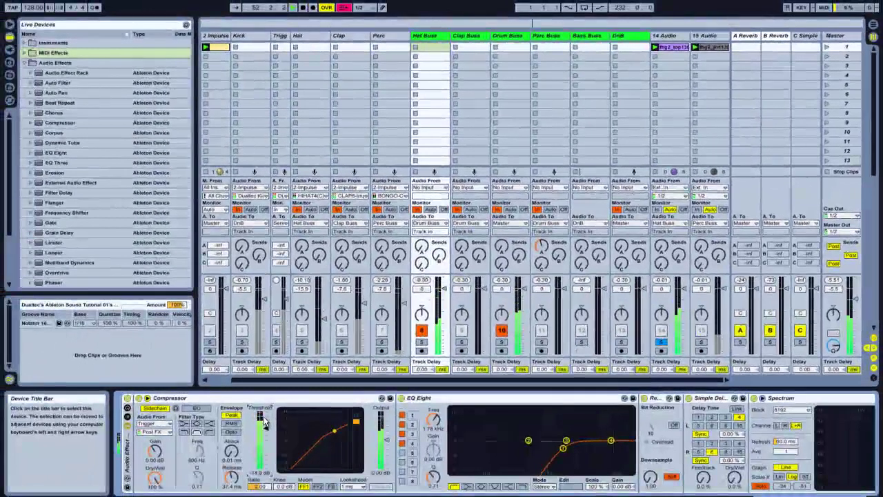
left_click_drag(264, 422, 264, 445)
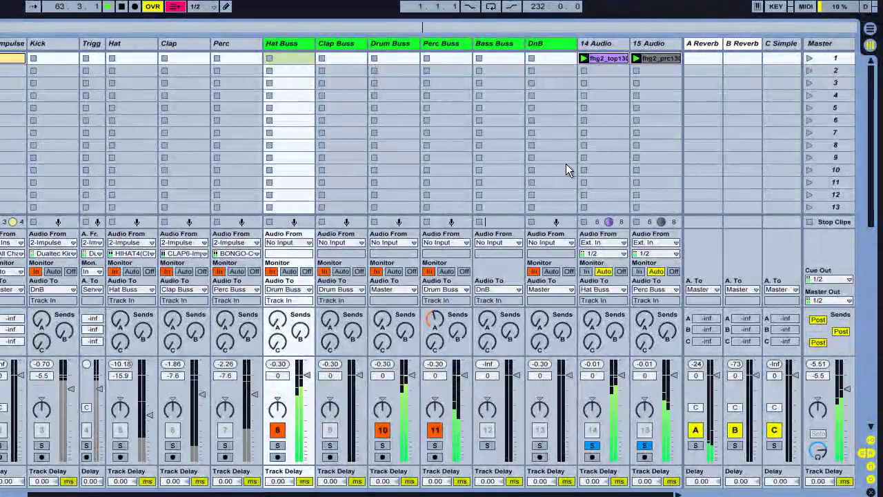
Step: Stop playback and key the Perc Buss compressor from Trigger, release 32.9 ms, threshold -31.9 dB
left_click(808, 220)
left_click(652, 44)
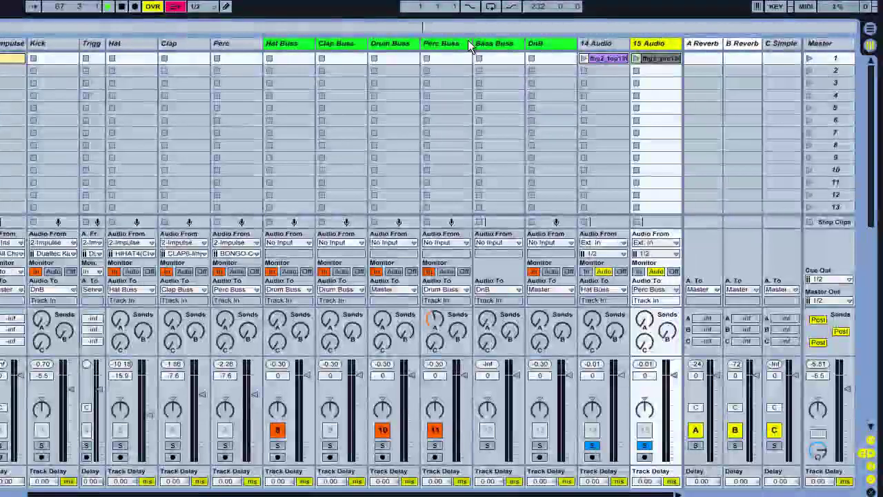
left_click(442, 44)
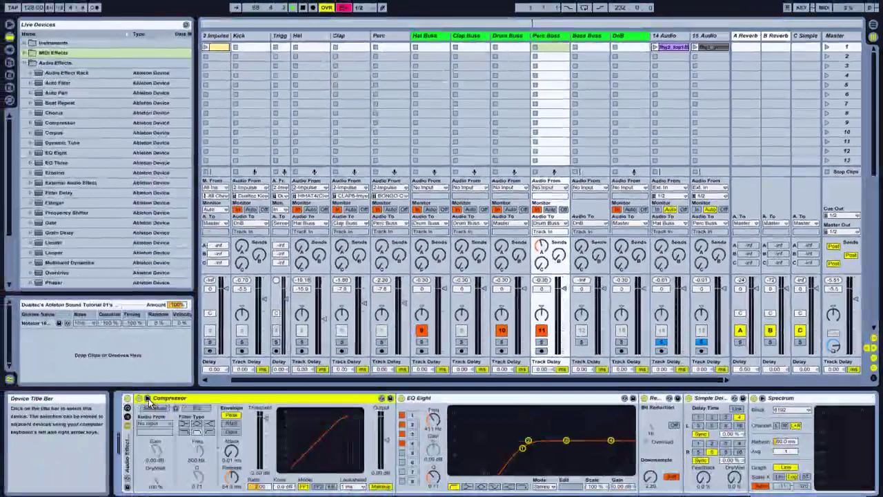
left_click(153, 424)
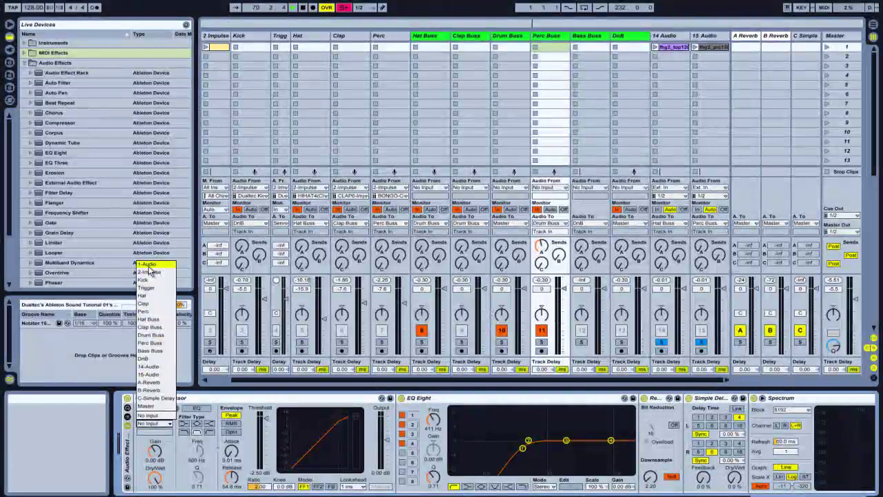
left_click(156, 289)
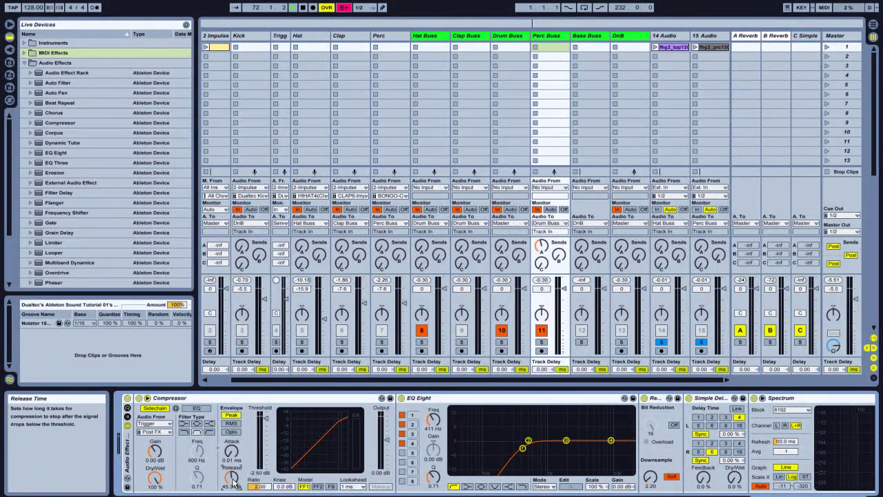
left_click_drag(233, 483, 234, 484)
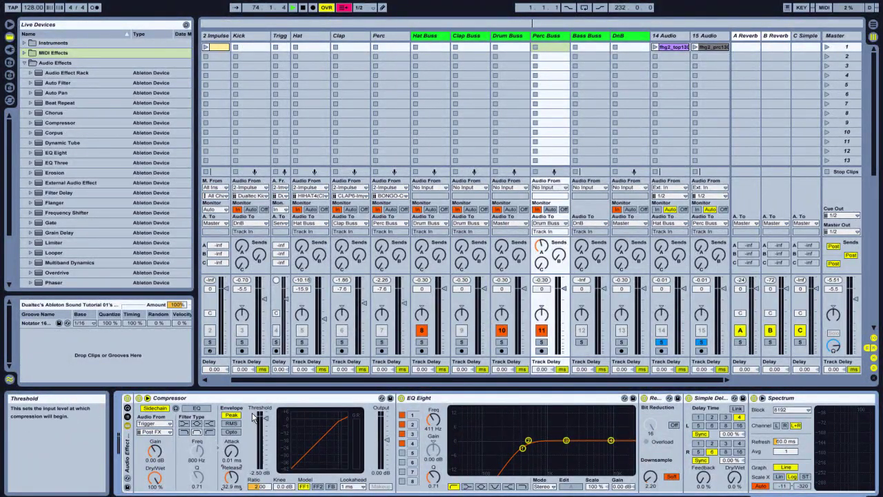
left_click_drag(265, 421, 265, 424)
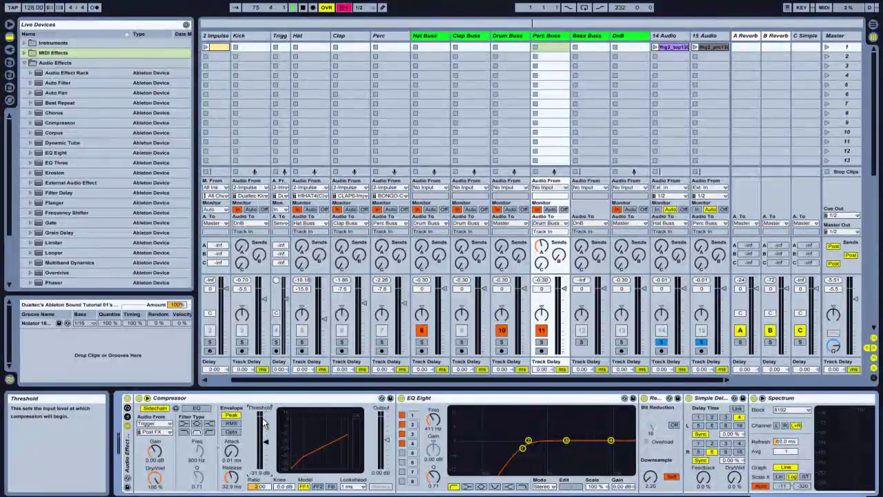
Step: Solo track 15, play scene 1, and lower the Perc Buss threshold to -37.8 dB, then stop the clips
left_click(702, 348)
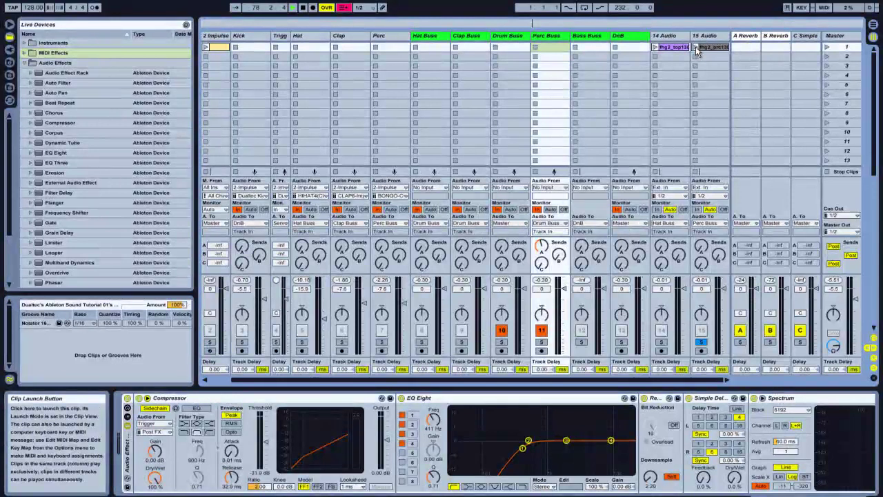
left_click(827, 46)
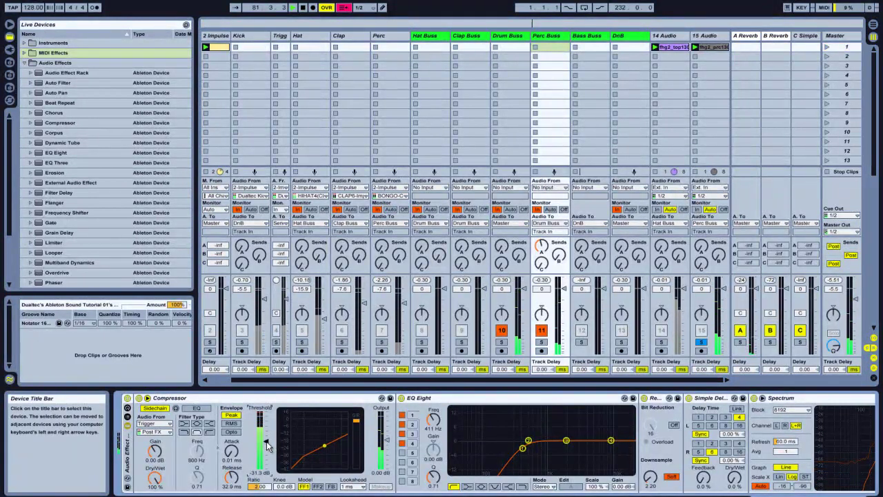
left_click_drag(269, 450, 266, 449)
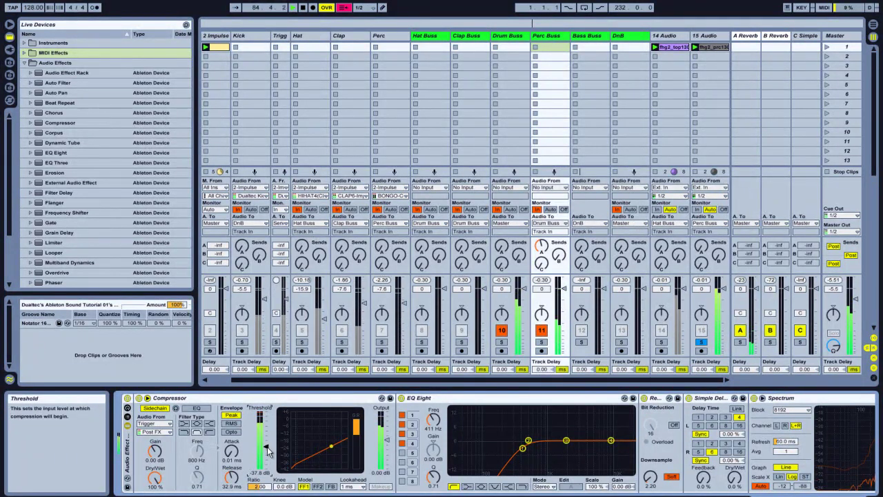
left_click(827, 171)
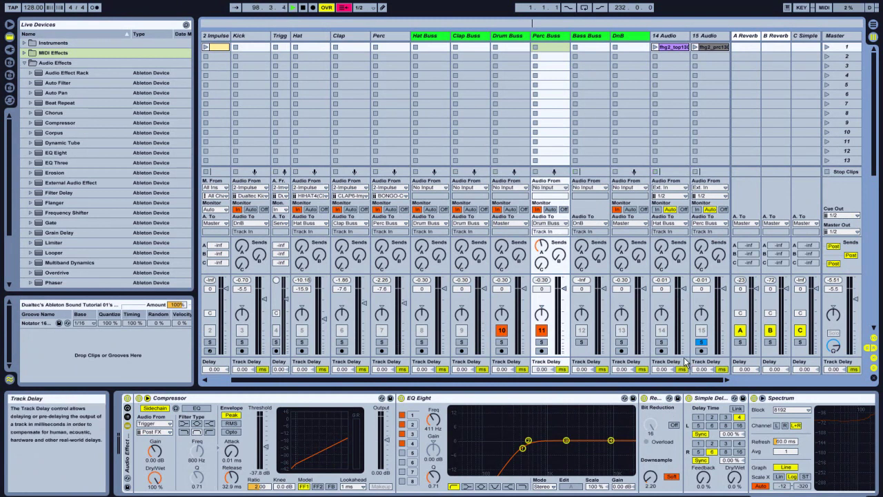
Step: Unsolo track 15, play scene 1 to hear the full sidechained mix, then stop the clips
left_click(701, 342)
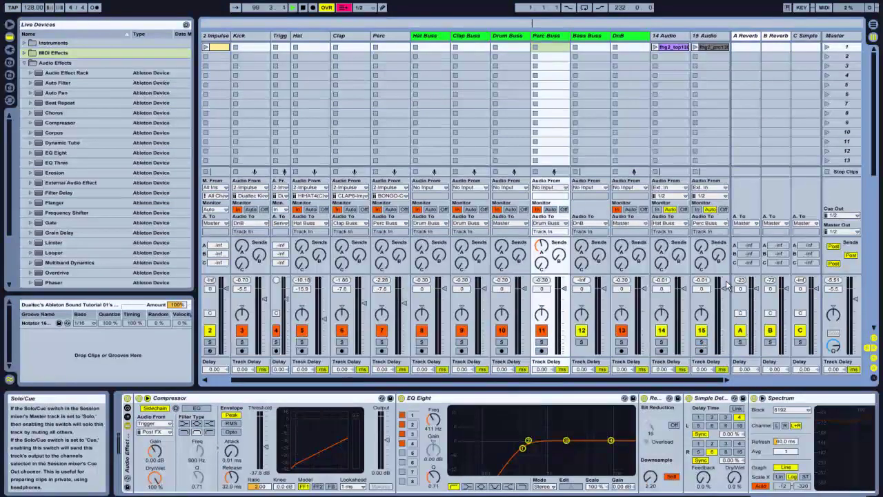
left_click(827, 47)
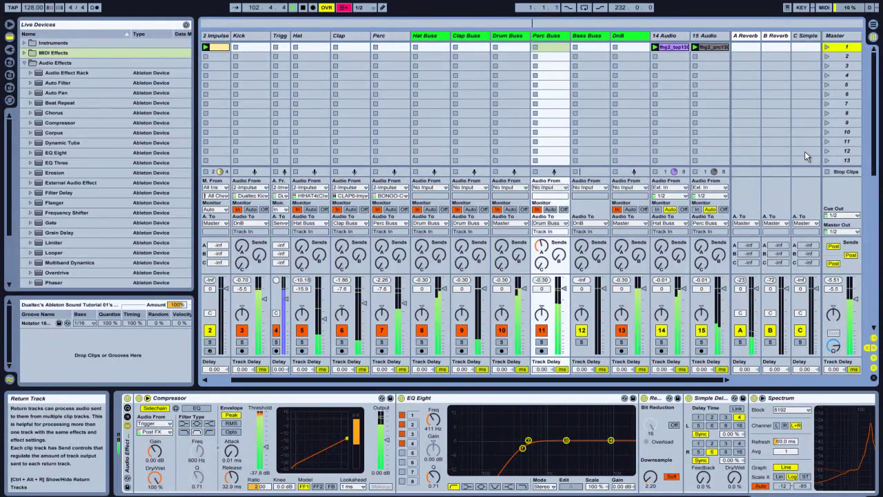
left_click(826, 173)
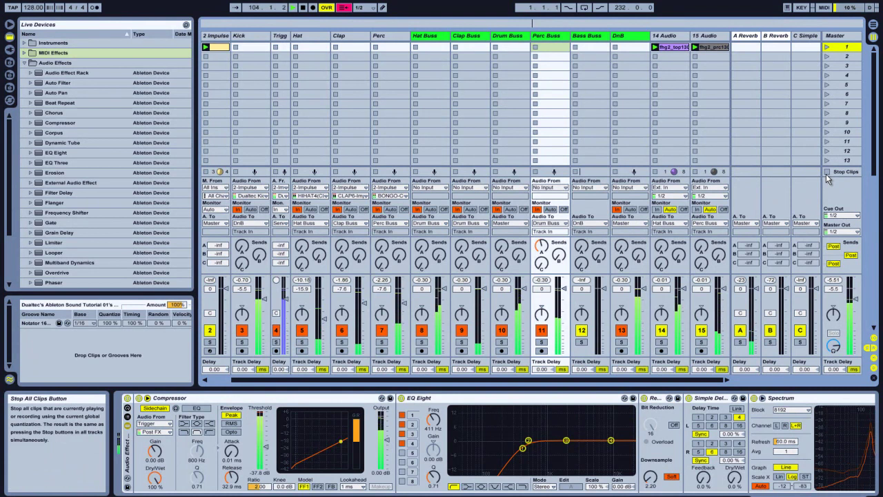